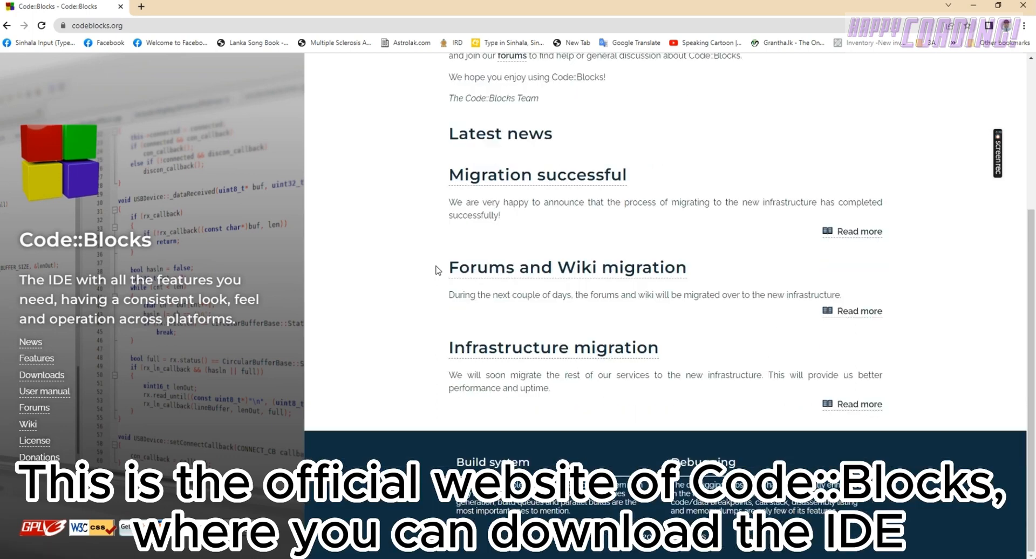
Step: Download codeblocks-20.03-setup.exe for Microsoft Windows from Sourceforge.net through the Code::Blocks binary releases page
{"action": "scroll", "coordinate": [438, 270], "scroll_direction": "up", "scroll_amount": 4}
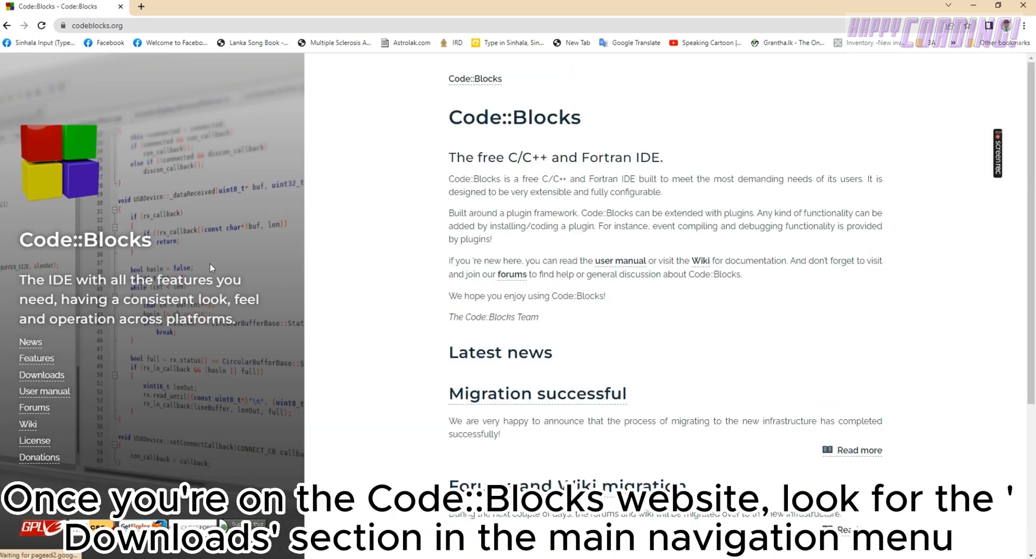
{"action": "left_click", "coordinate": [44, 376]}
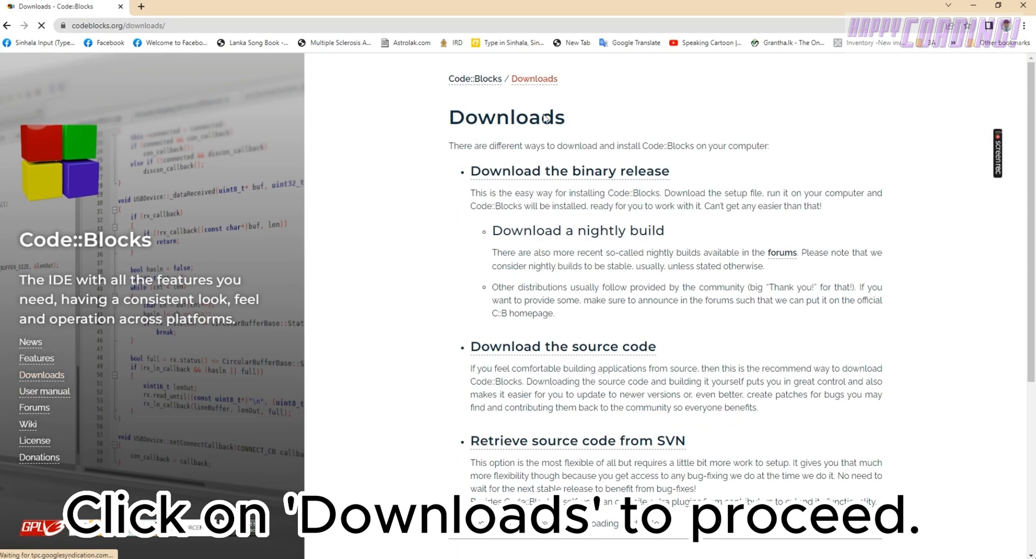
{"action": "left_click", "coordinate": [603, 179]}
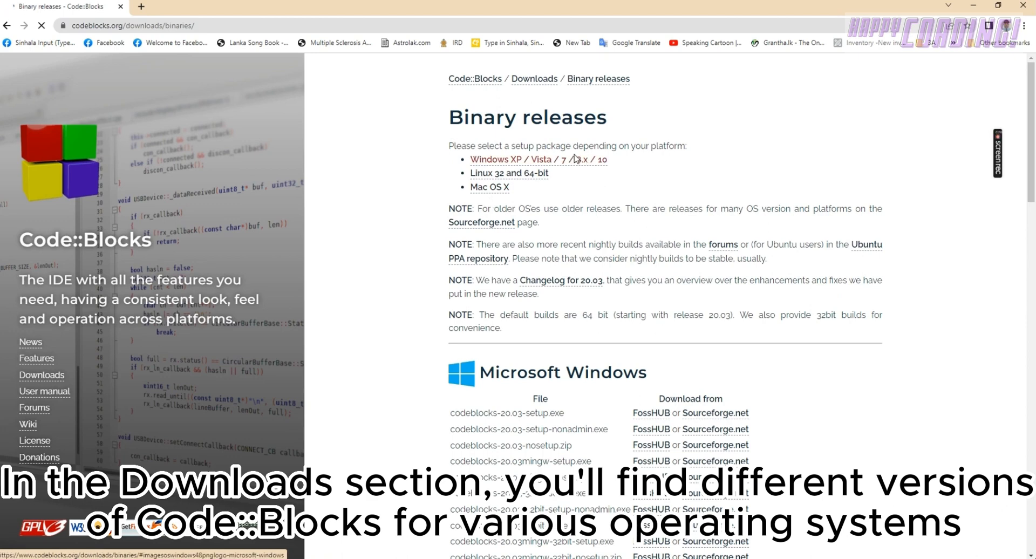
{"action": "left_click", "coordinate": [521, 161]}
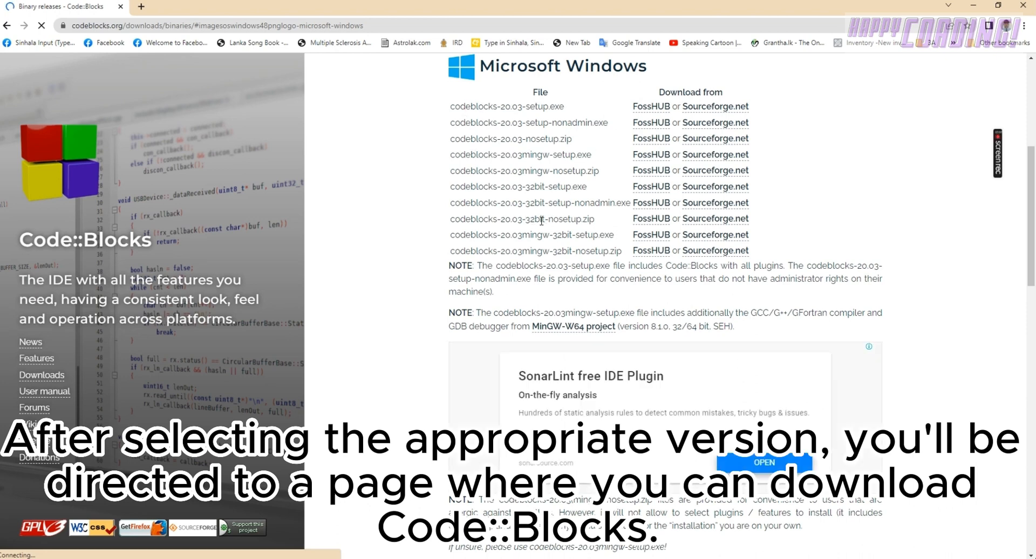
{"action": "left_click", "coordinate": [716, 108]}
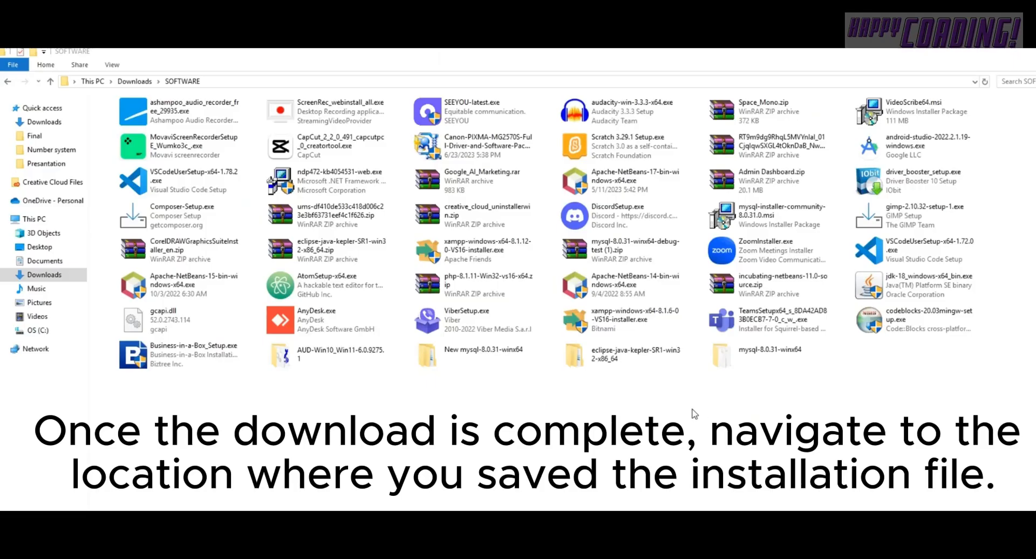
Step: Run codeblocks-20.03mingw-setup.exe from the SOFTWARE downloads folder and accept the license agreement
{"action": "left_click", "coordinate": [874, 329]}
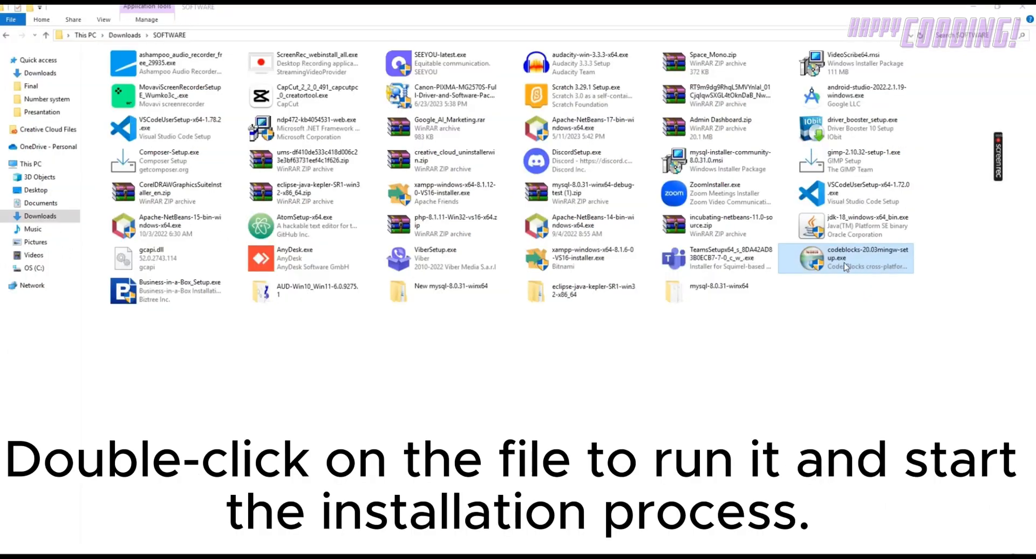
{"action": "double_click", "coordinate": [844, 265]}
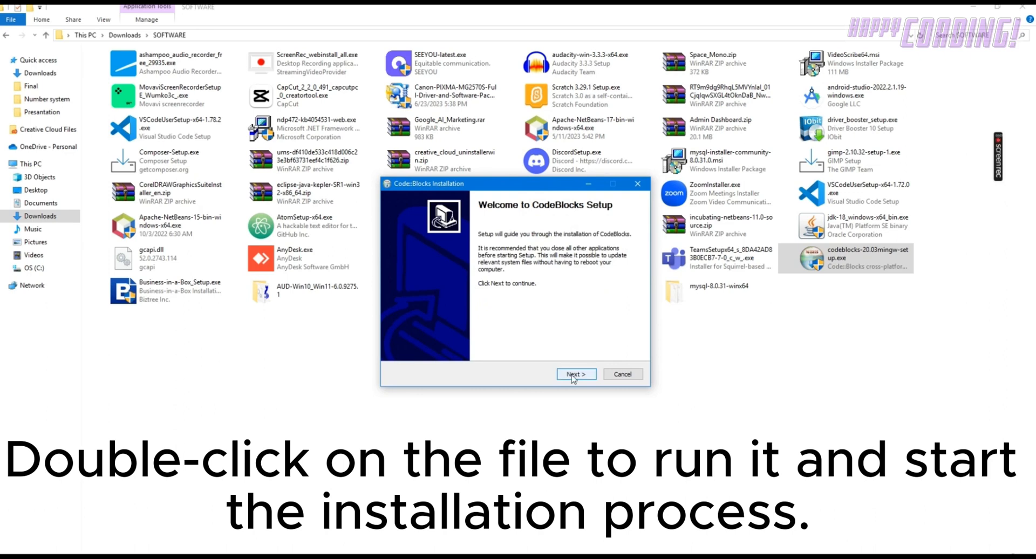
{"action": "left_click", "coordinate": [572, 375]}
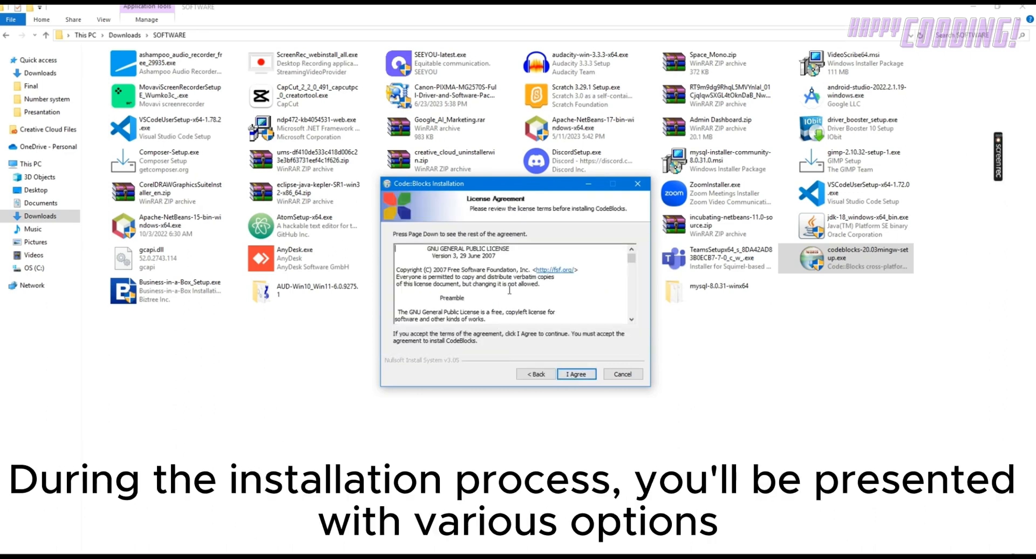
{"action": "scroll", "coordinate": [560, 282], "scroll_direction": "down", "scroll_amount": 10}
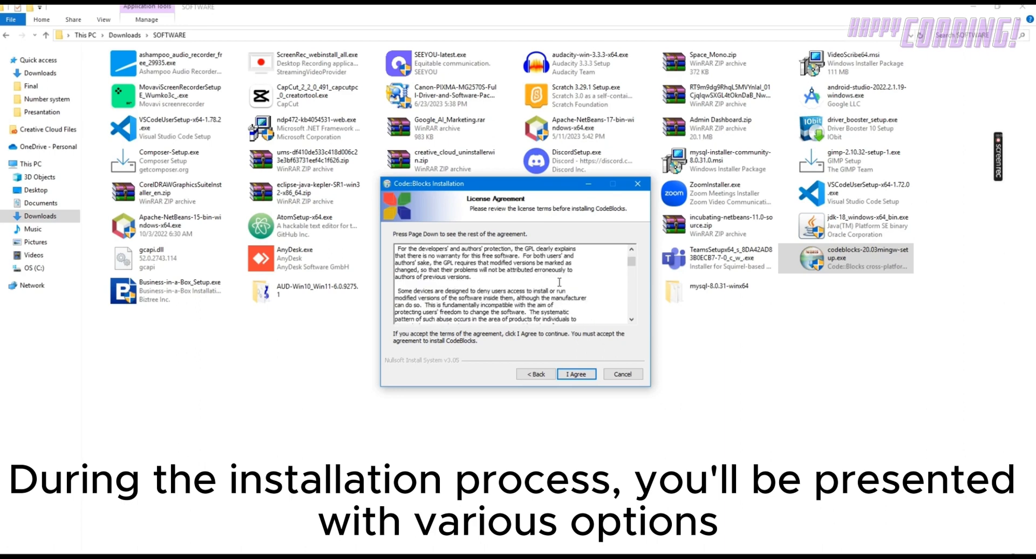
{"action": "scroll", "coordinate": [559, 282], "scroll_direction": "down", "scroll_amount": 5}
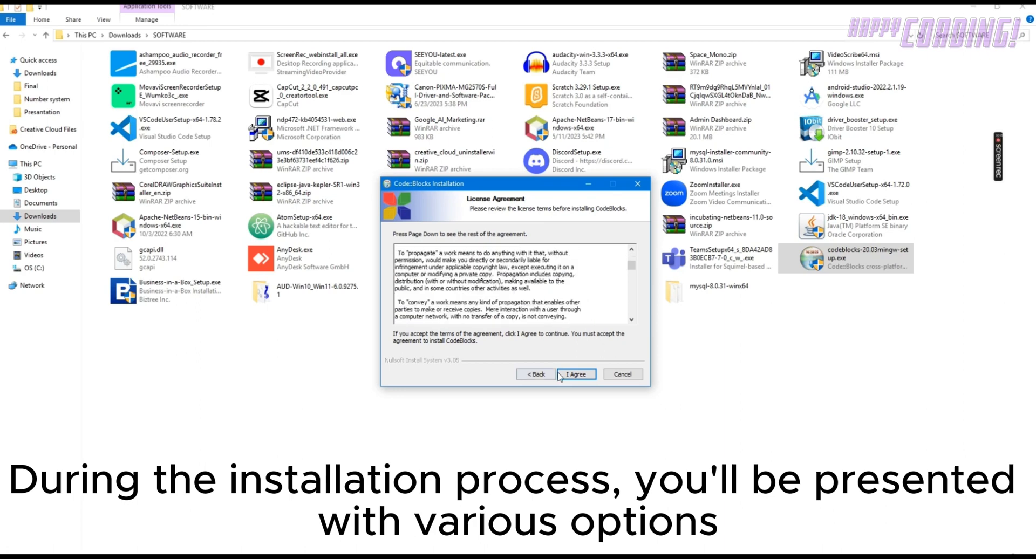
{"action": "left_click", "coordinate": [575, 374]}
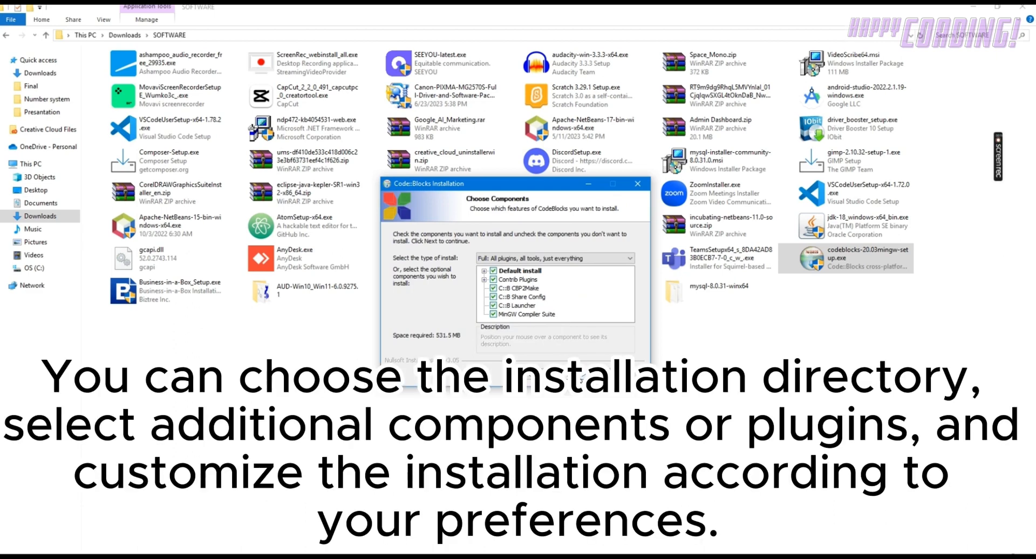
Step: Install Code::Blocks with the full component set into the CodeBlocks folder under C:\Users\MYPC, and launch it
{"action": "left_click", "coordinate": [582, 380]}
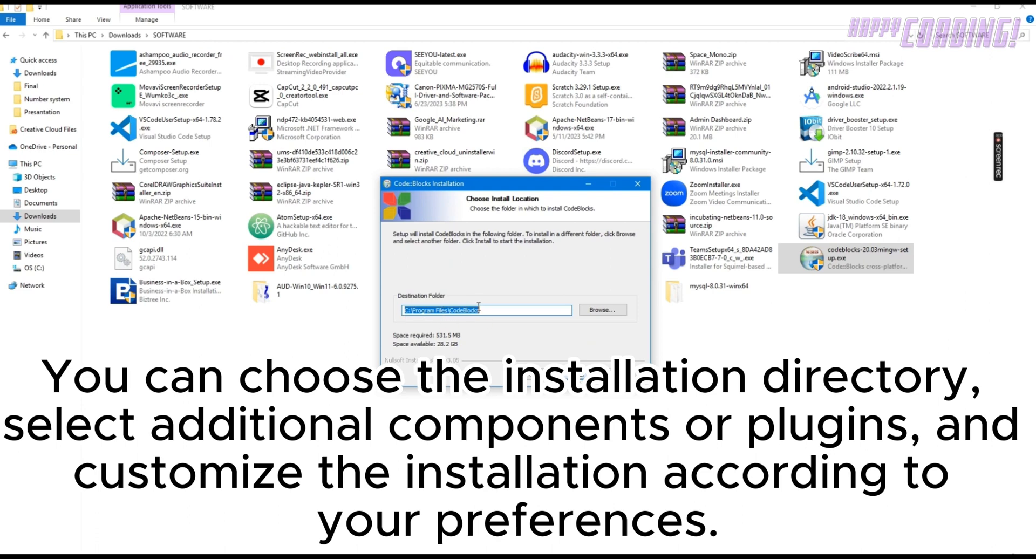
{"action": "left_click", "coordinate": [601, 316]}
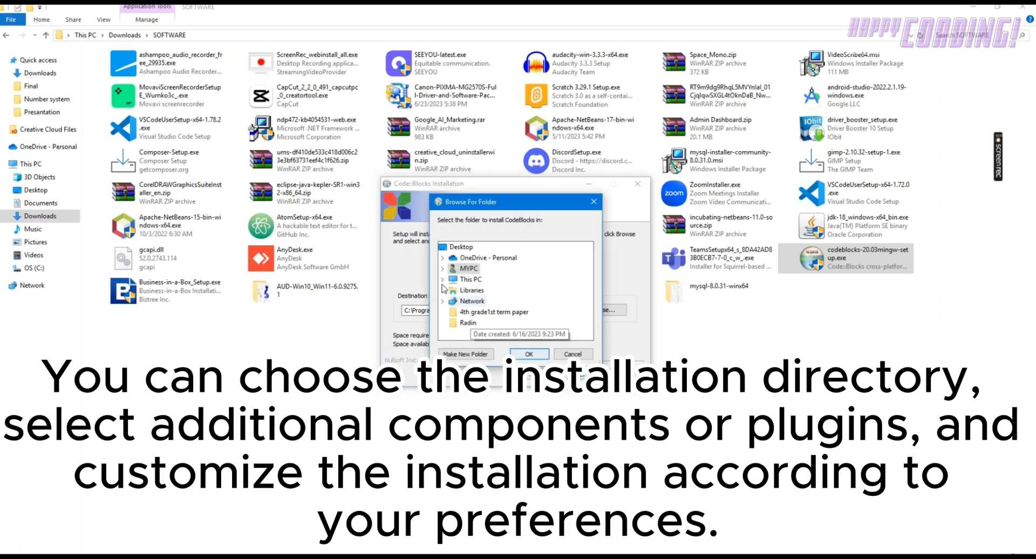
{"action": "left_click", "coordinate": [524, 354]}
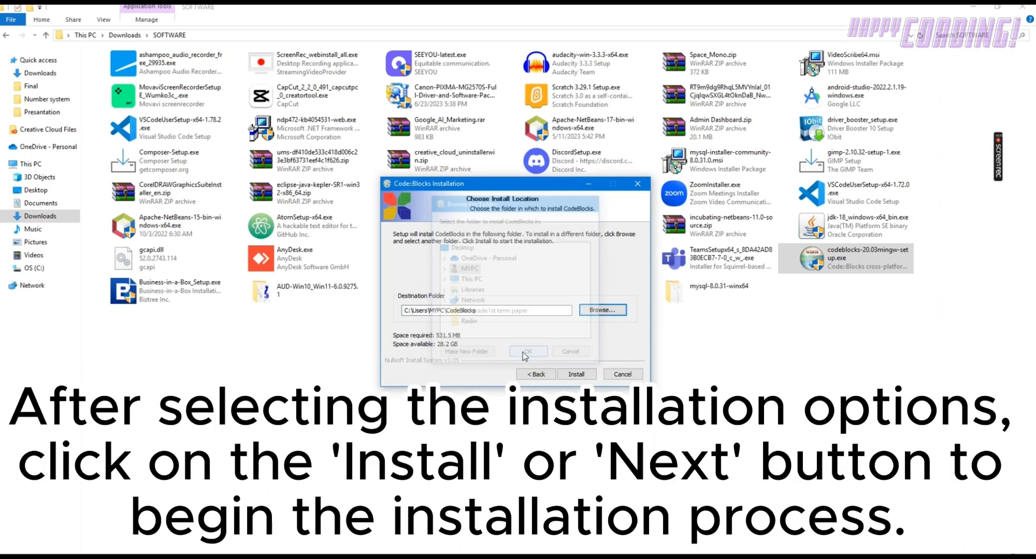
{"action": "left_click", "coordinate": [576, 374]}
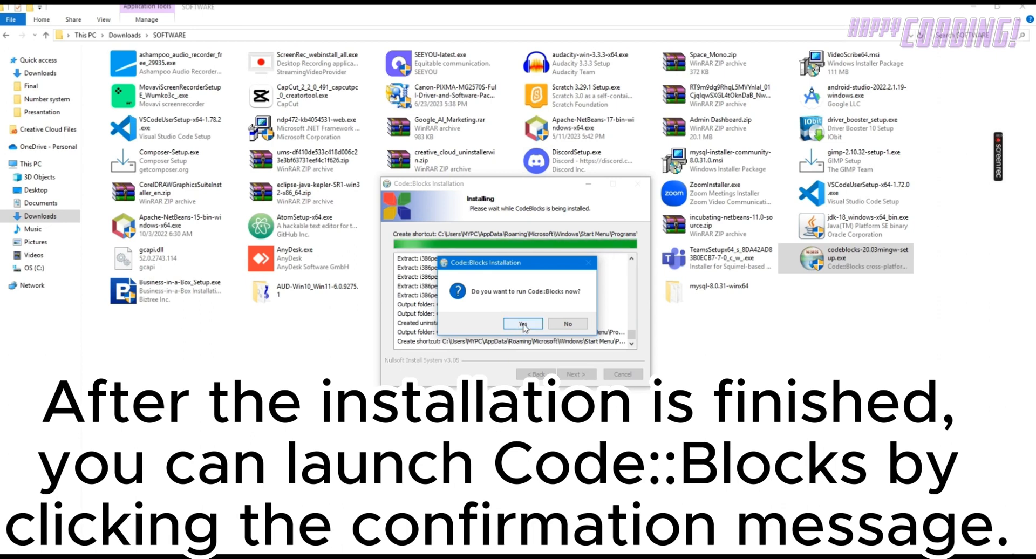
{"action": "left_click", "coordinate": [523, 325]}
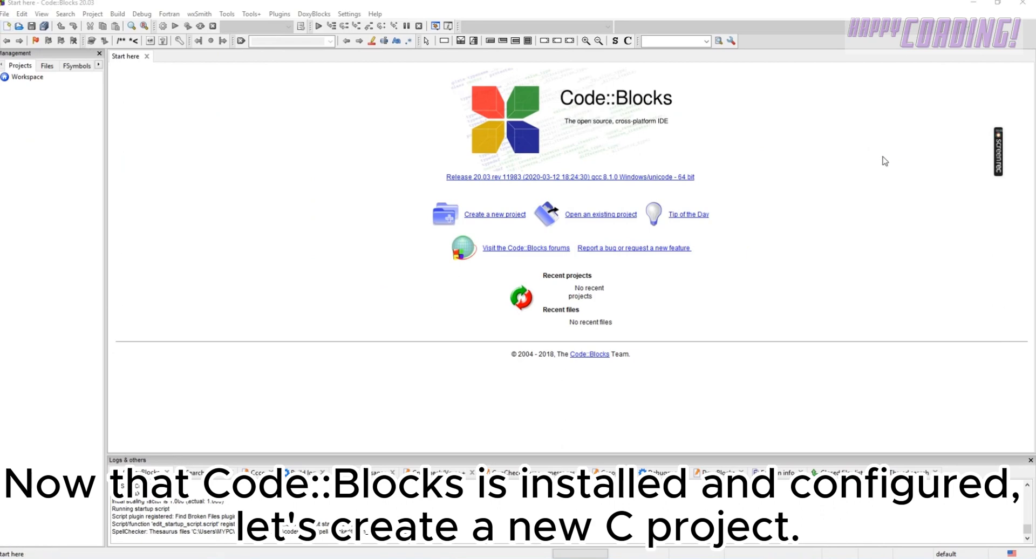
Step: Start a new project from the Console application template with C as the language
{"action": "left_click", "coordinate": [5, 14]}
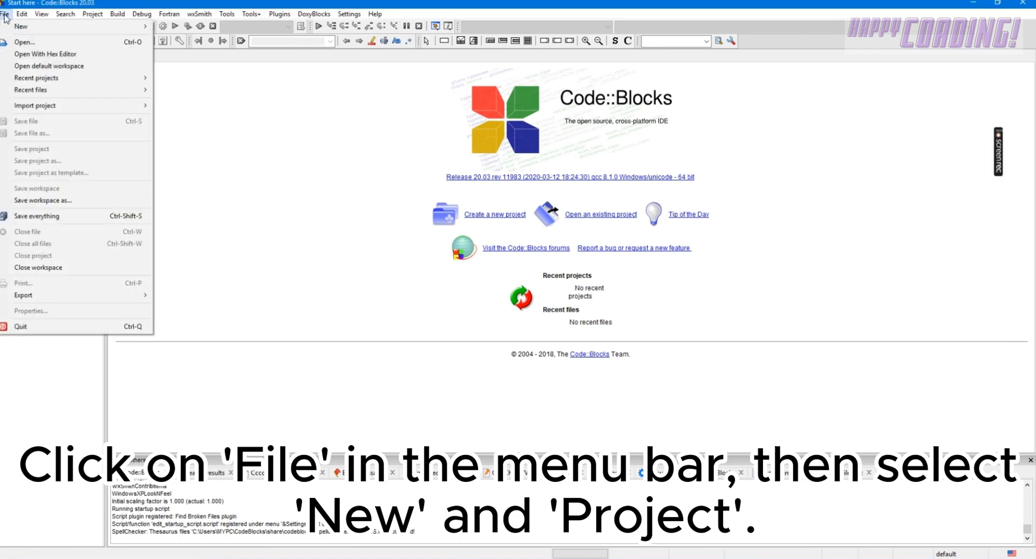
{"action": "mouse_move", "coordinate": [8, 27]}
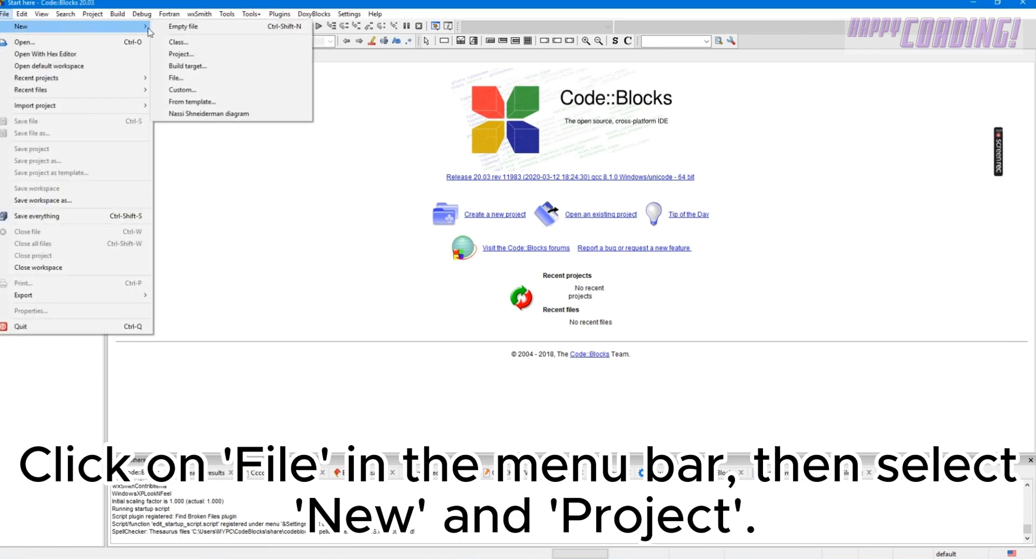
{"action": "left_click", "coordinate": [189, 55]}
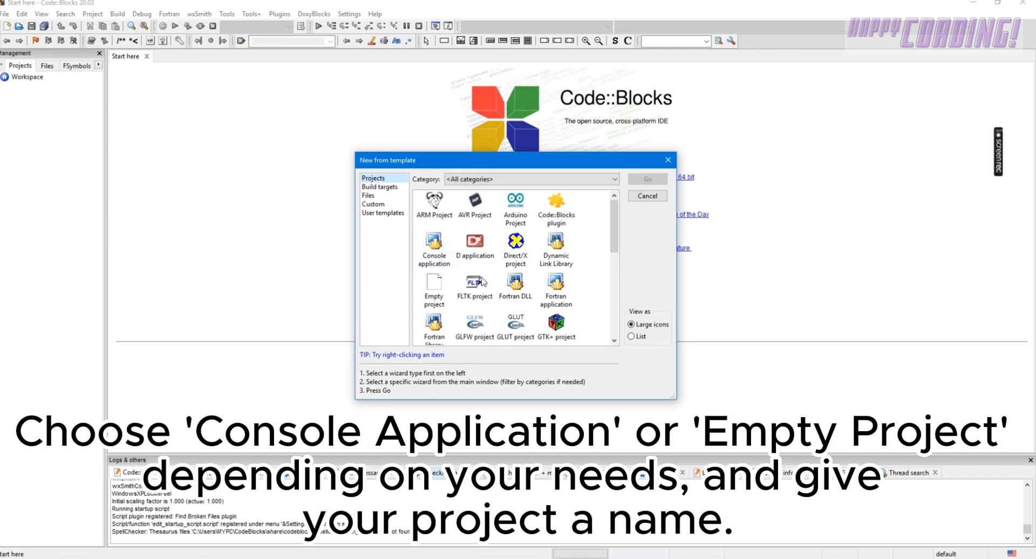
{"action": "left_click", "coordinate": [437, 247]}
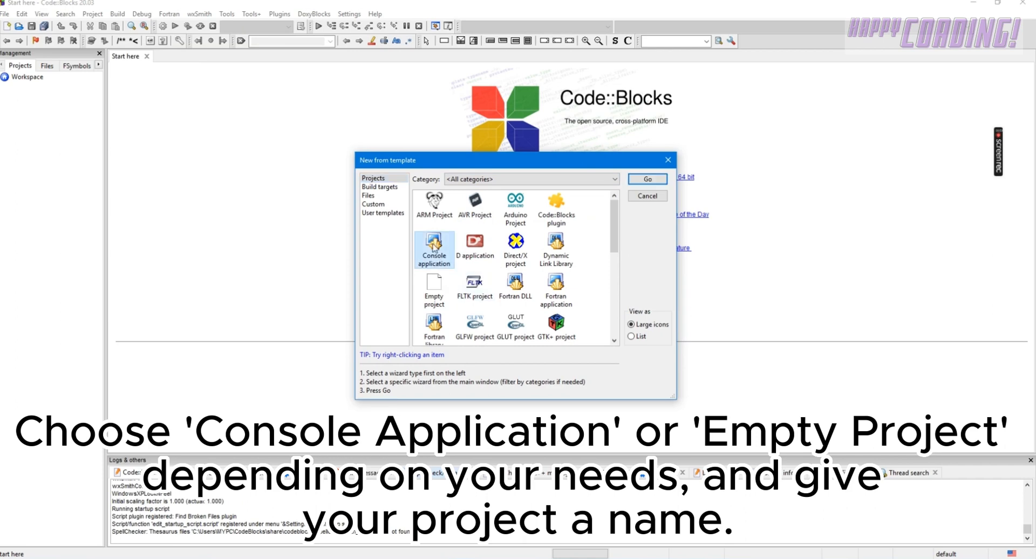
{"action": "left_click", "coordinate": [648, 180]}
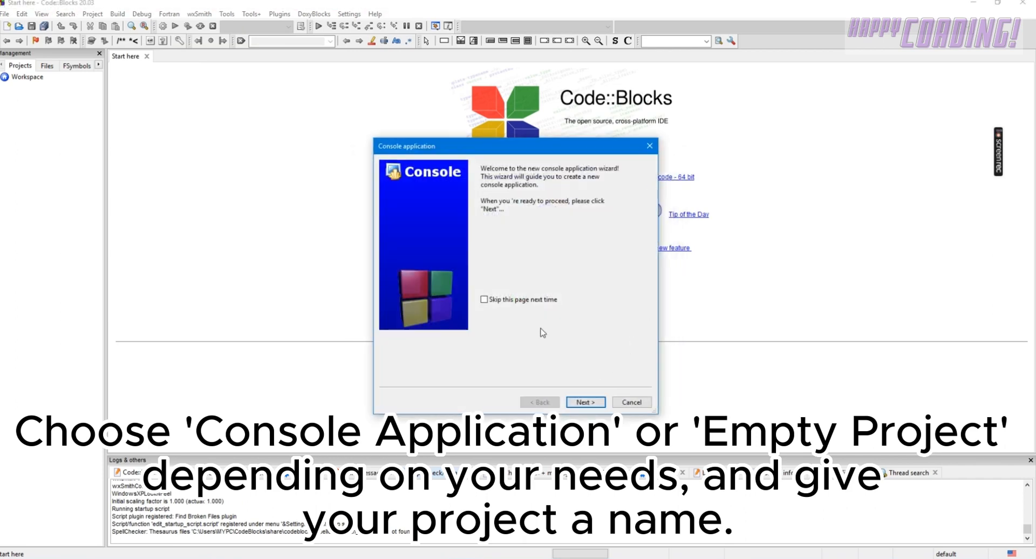
{"action": "left_click", "coordinate": [590, 401]}
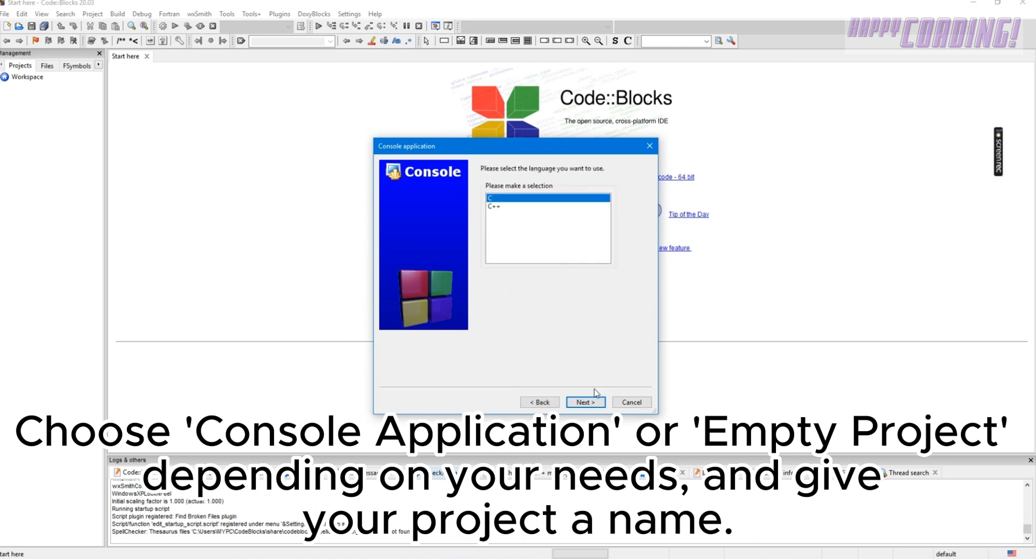
{"action": "left_click", "coordinate": [581, 403]}
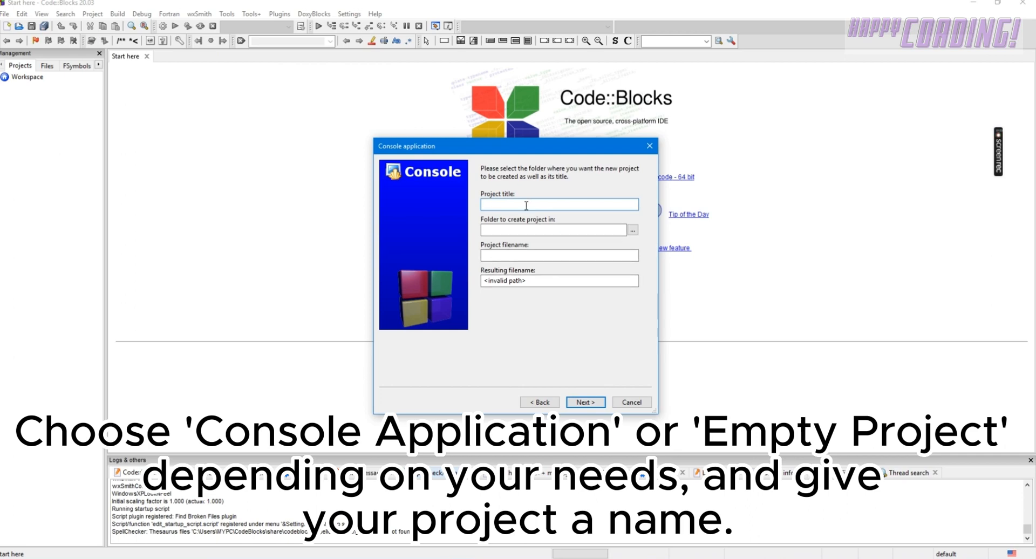
Step: Title the project "Hello World", place it in practice23\c_practice, and create it with the GNU GCC Compiler and default Debug and Release configurations
{"action": "type", "text": "Hello World"}
{"action": "left_click", "coordinate": [633, 231]}
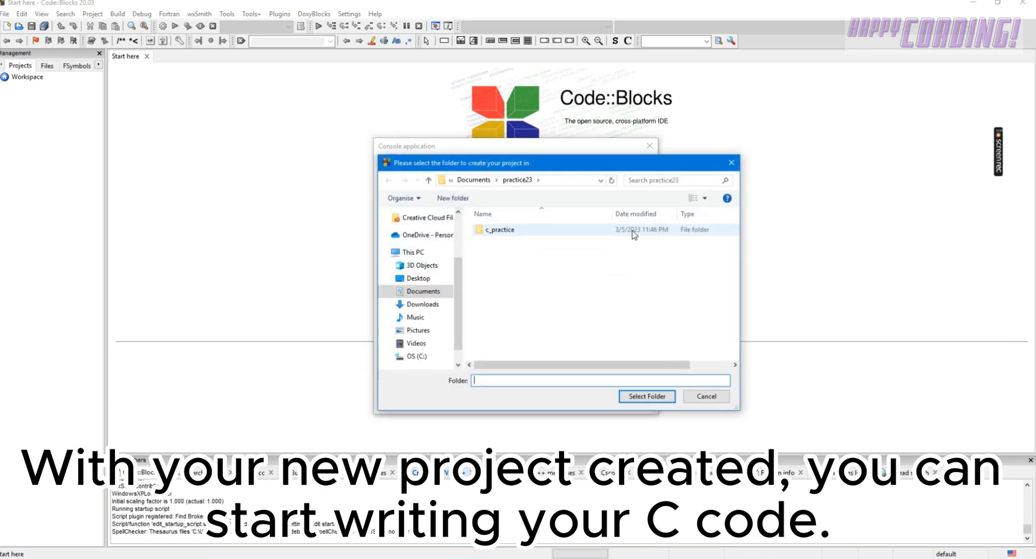
{"action": "left_click", "coordinate": [503, 232]}
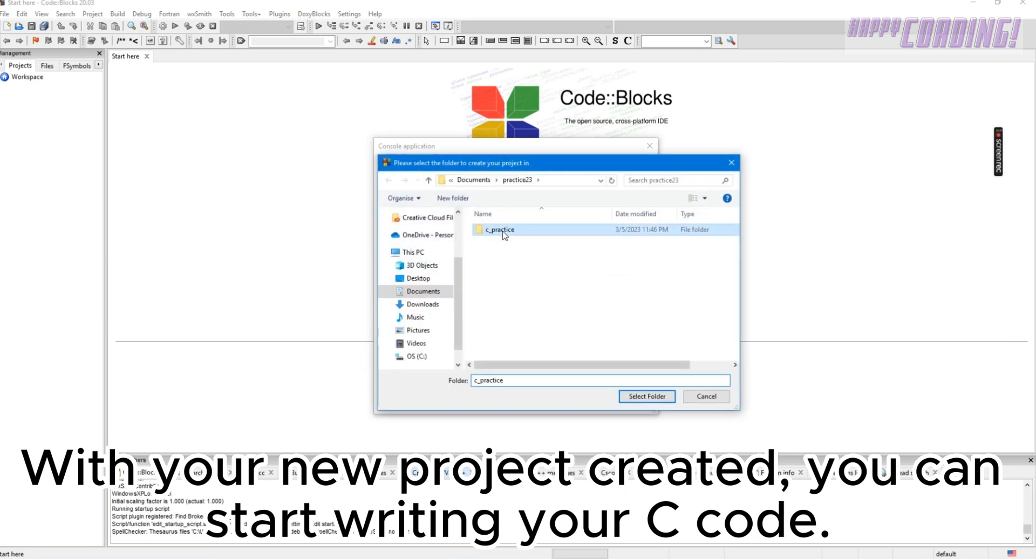
{"action": "left_click", "coordinate": [652, 398]}
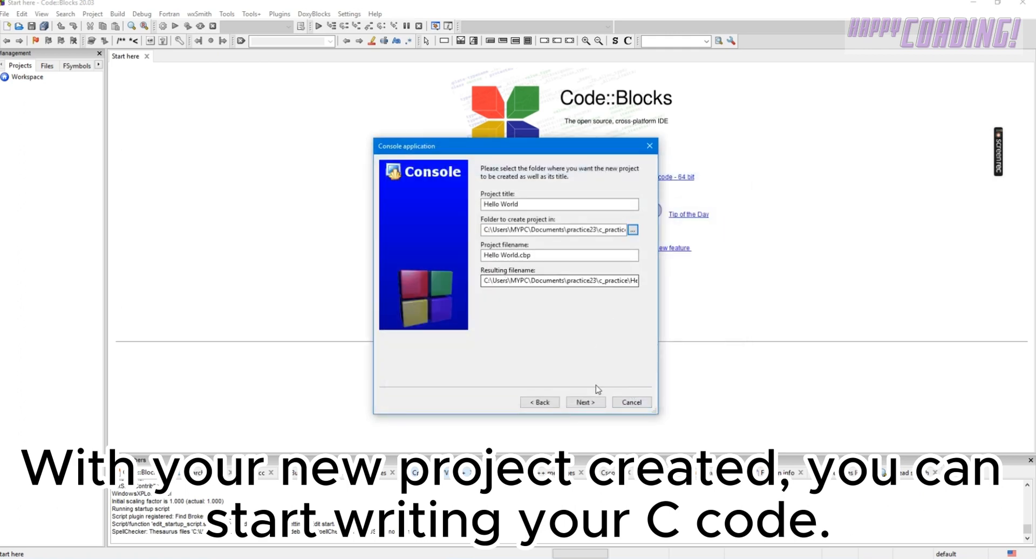
{"action": "left_click", "coordinate": [587, 403]}
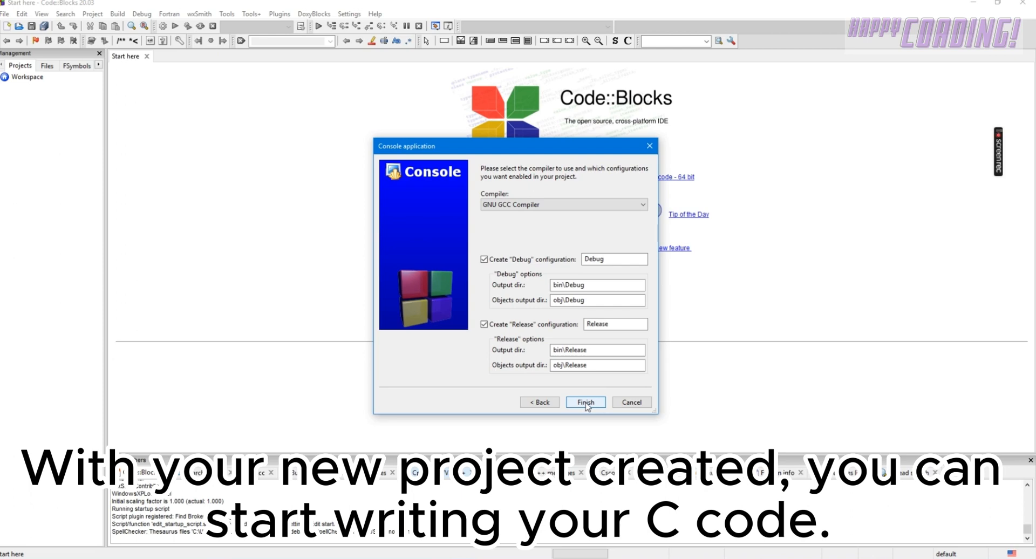
{"action": "left_click", "coordinate": [586, 404]}
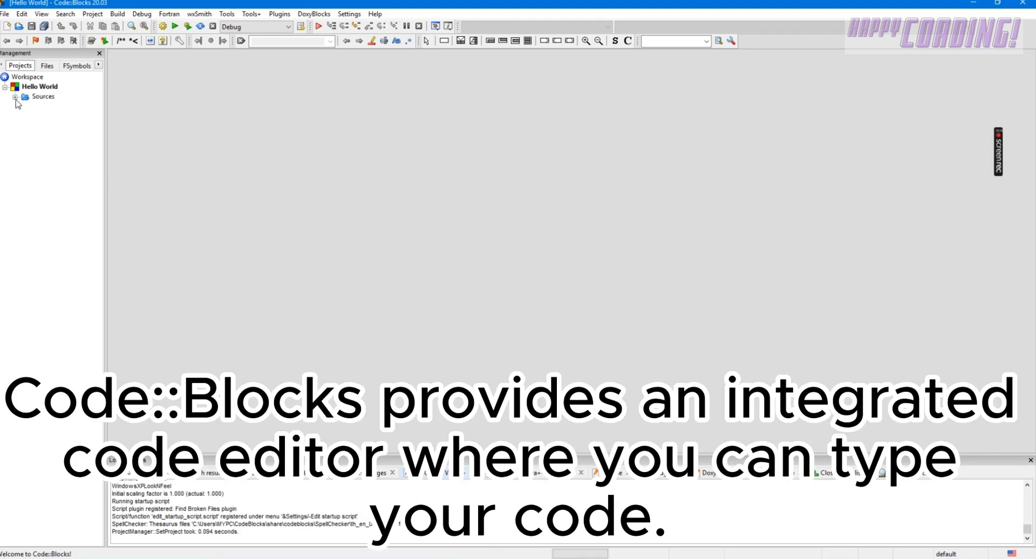
Step: Open main.c from the Hello World project's sources, build and run the program, and close its console window
{"action": "left_click", "coordinate": [146, 92]}
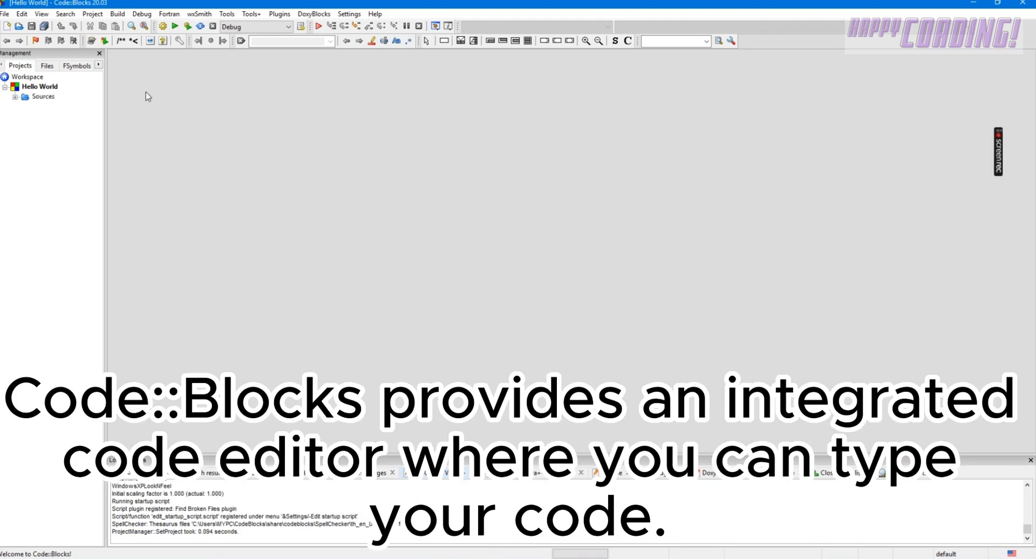
{"action": "left_click", "coordinate": [15, 97]}
{"action": "left_click", "coordinate": [49, 108]}
{"action": "double_click", "coordinate": [53, 109]}
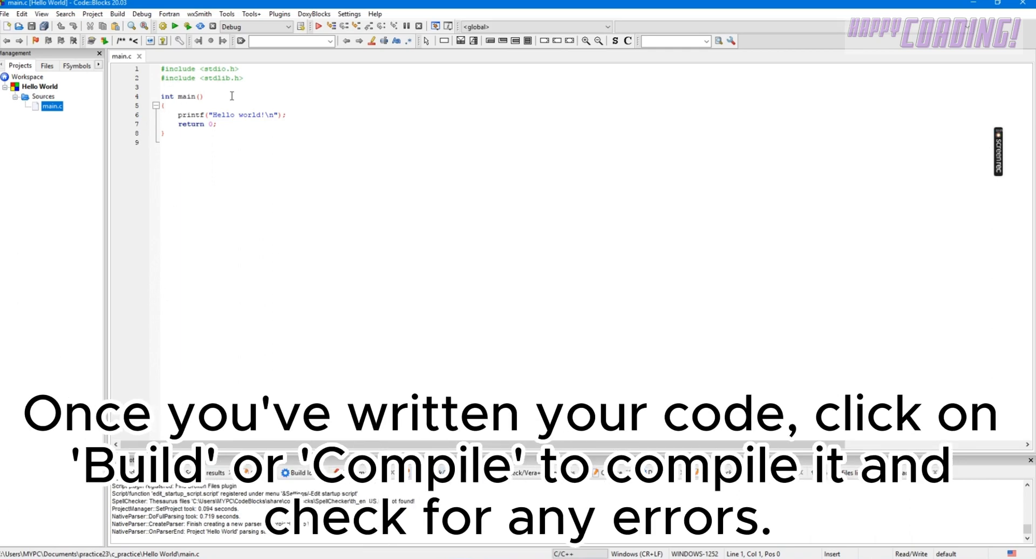
{"action": "left_click", "coordinate": [189, 30]}
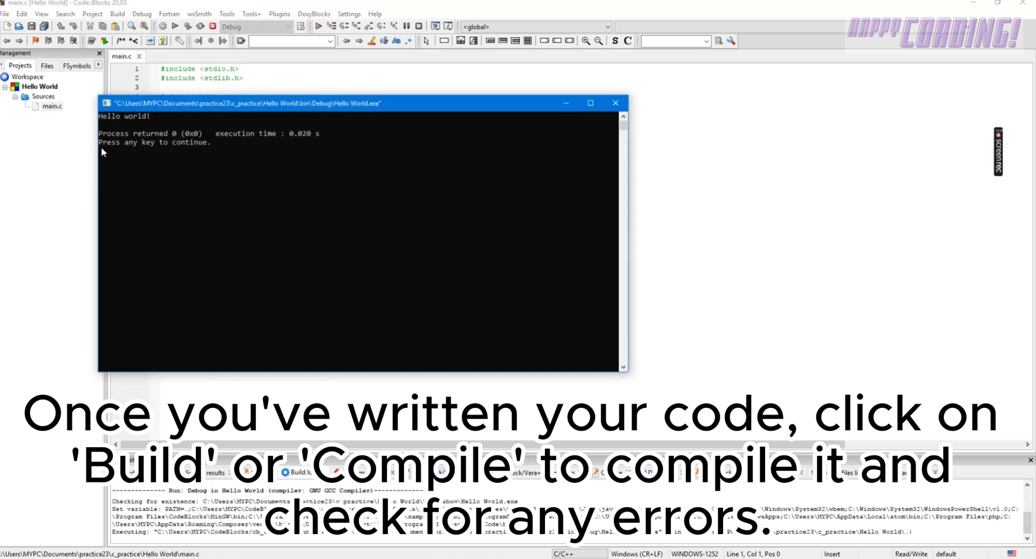
{"action": "left_click", "coordinate": [615, 103]}
Step: Delete all the template code in main.c, from the #include lines through the closing brace of main
{"action": "left_click_drag", "start_coordinate": [268, 138], "coordinate": [158, 68]}
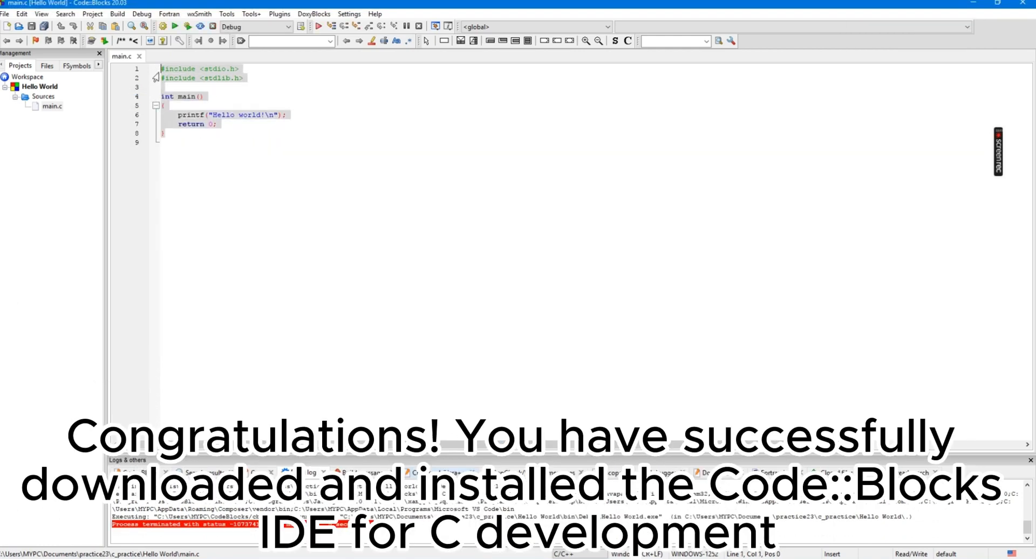
{"action": "key", "text": "BackSpace"}
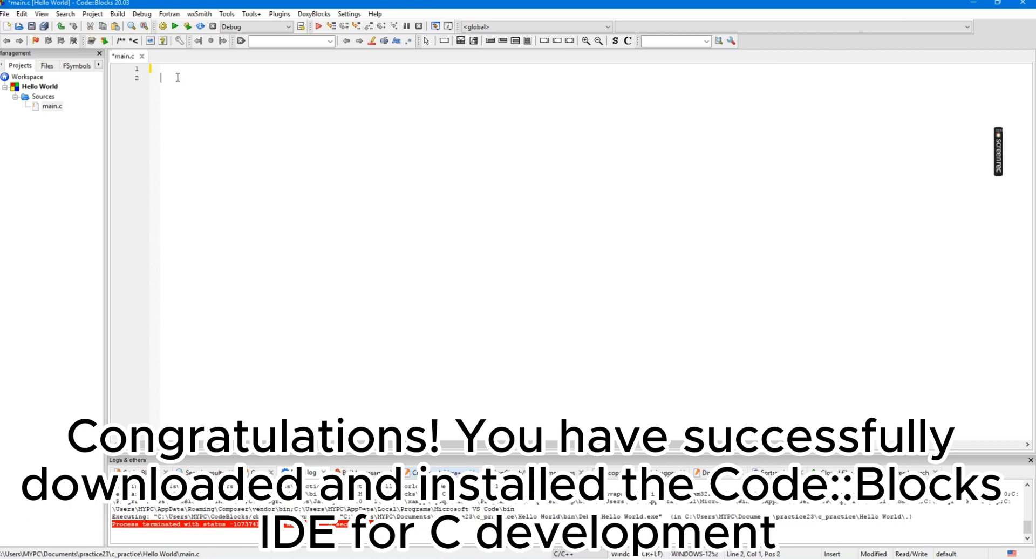